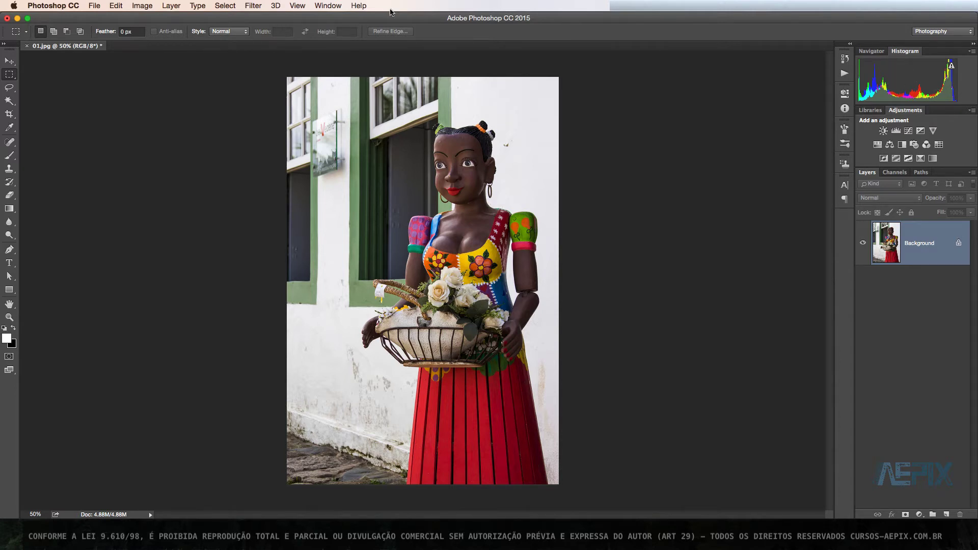
# Float the Histogram panel in Expanded View beside the photo, showing Colors statistics
pyautogui.click(335, 7)
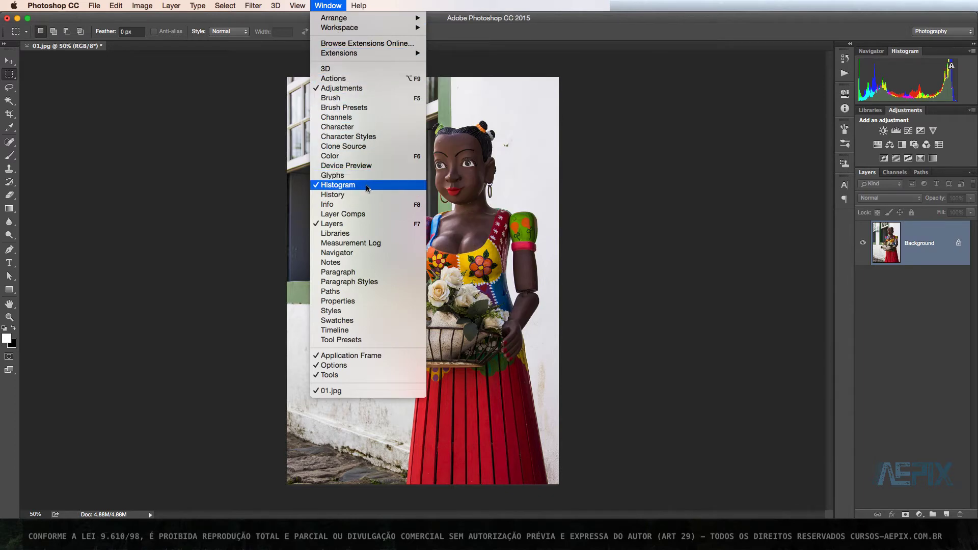
pyautogui.click(341, 6)
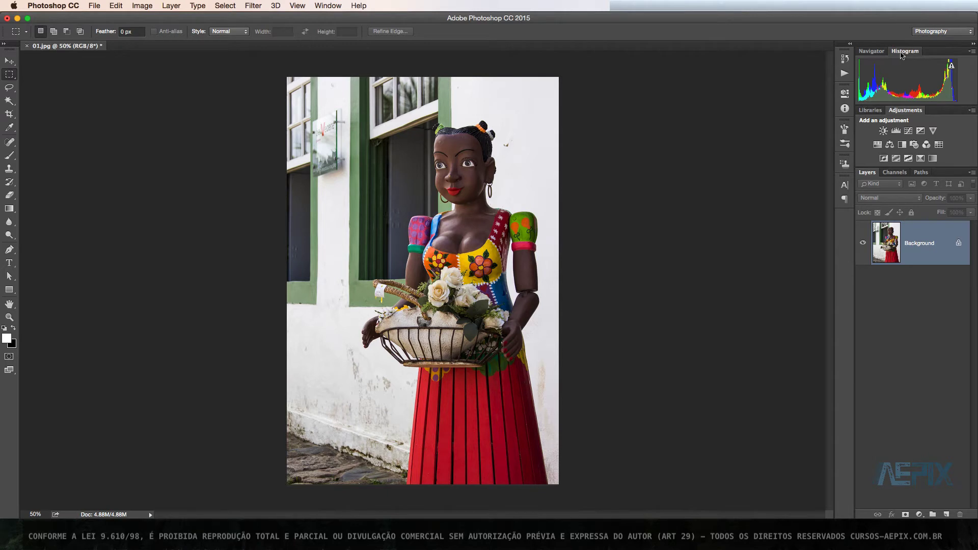
pyautogui.moveTo(902, 52); pyautogui.dragTo(619, 81)
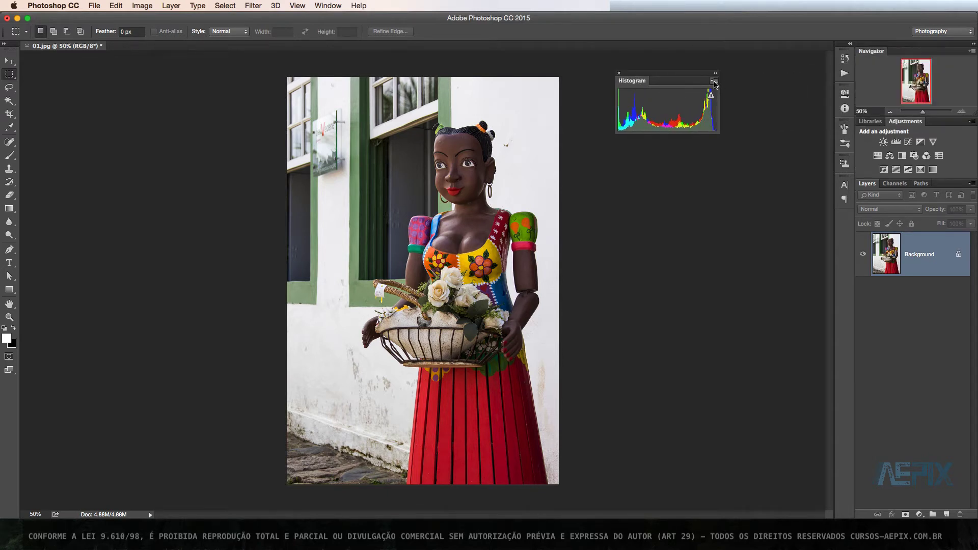
pyautogui.click(714, 81)
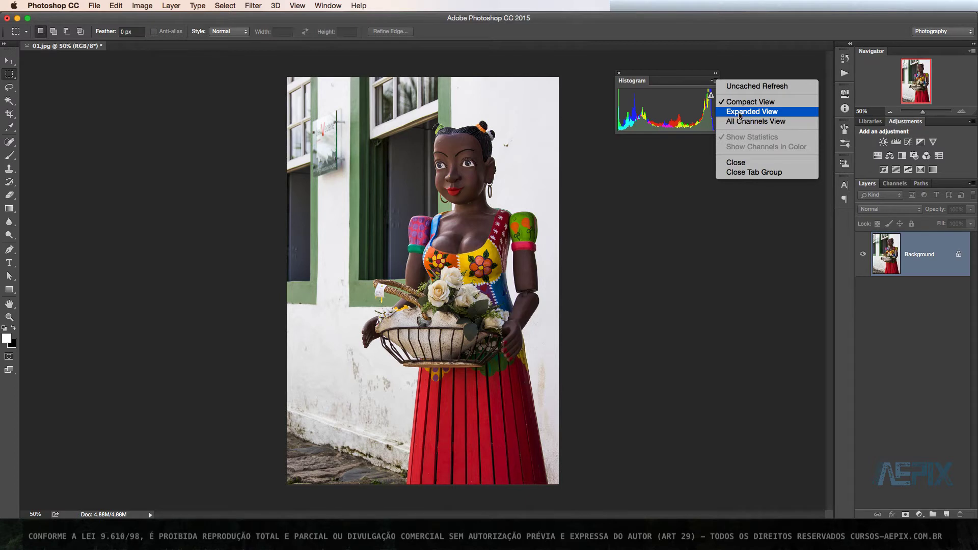
pyautogui.click(740, 112)
pyautogui.moveTo(698, 77); pyautogui.dragTo(647, 83)
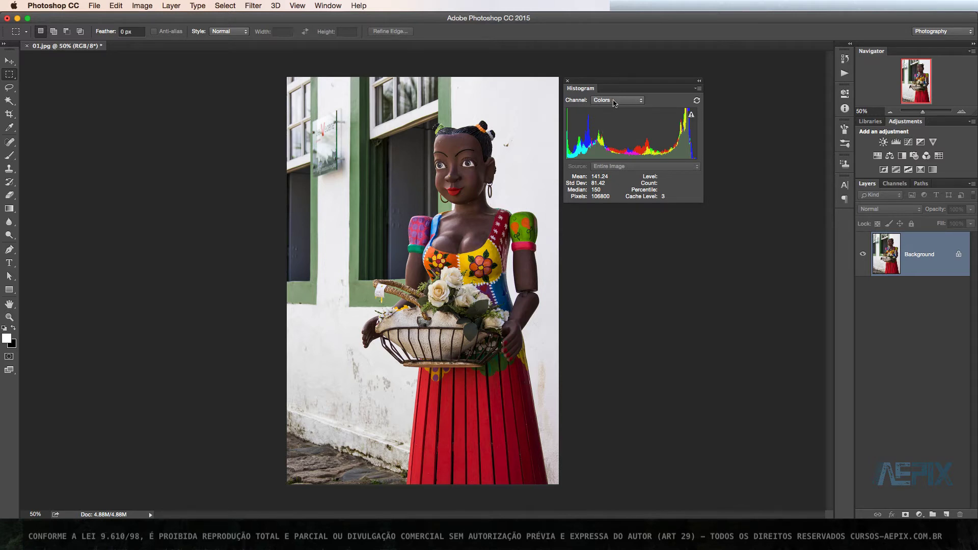
# Switch the histogram channel from Colors to Luminosity
pyautogui.click(641, 102)
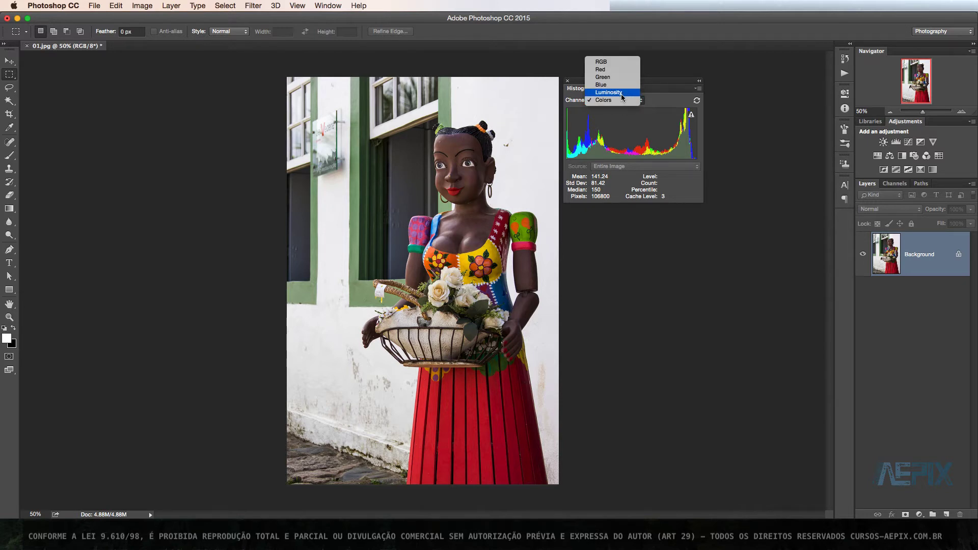
pyautogui.click(623, 93)
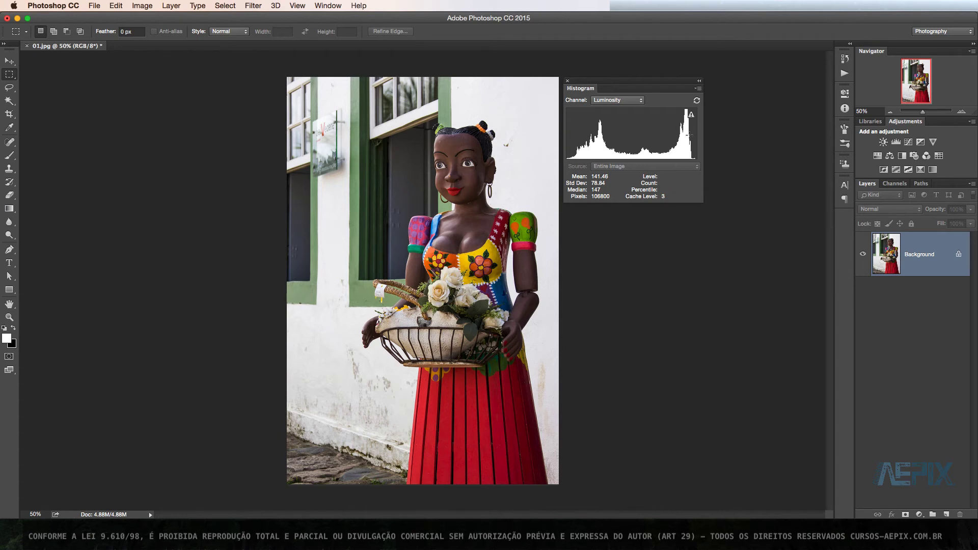
# Add a Brightness/Contrast layer, try high and low brightness, then set brightness to 0
pyautogui.click(884, 143)
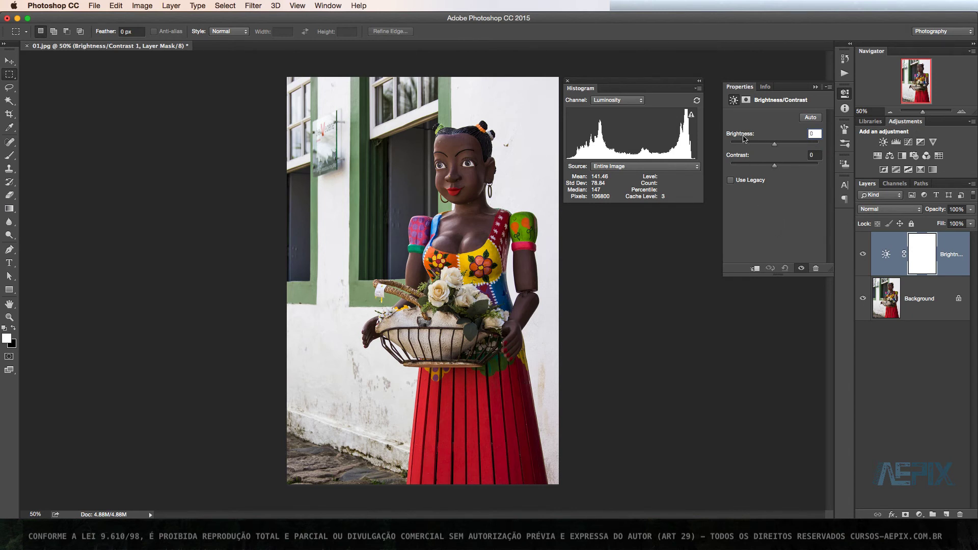
pyautogui.moveTo(775, 144); pyautogui.dragTo(819, 145)
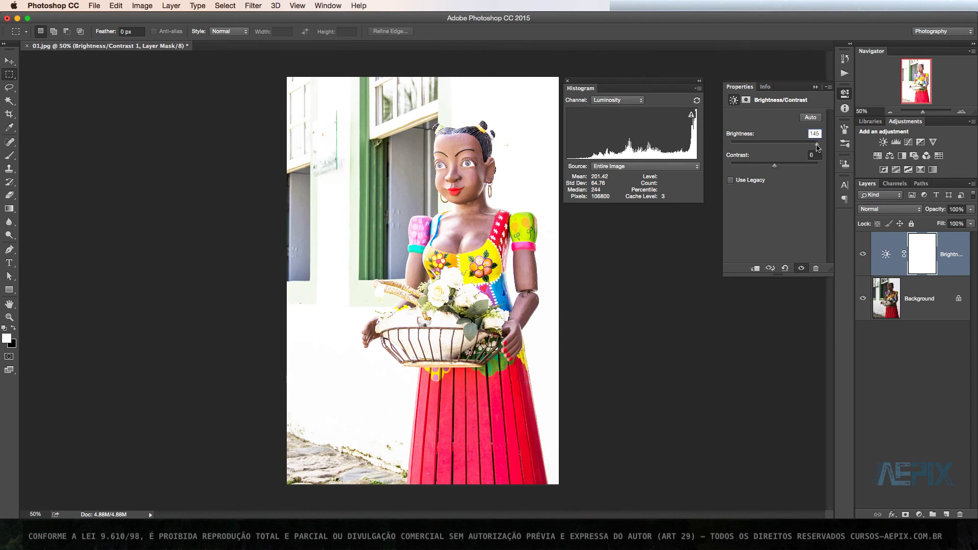
pyautogui.moveTo(819, 144); pyautogui.dragTo(731, 145)
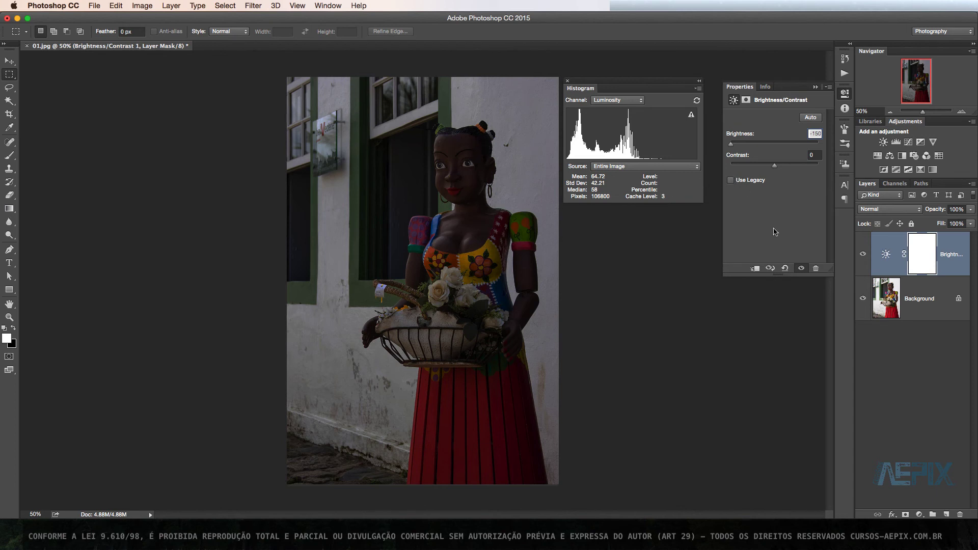
pyautogui.write('0')
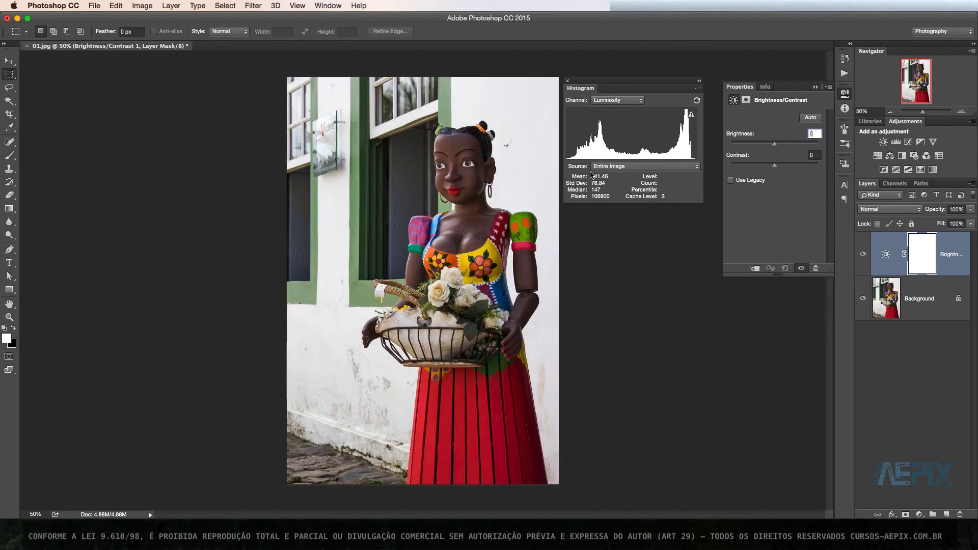